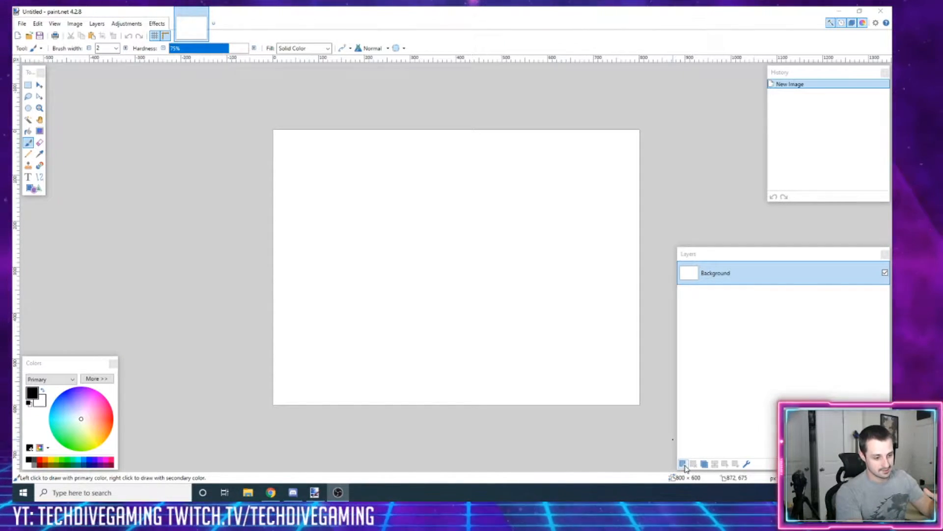
Add a new empty layer above the Background layer.
click(683, 465)
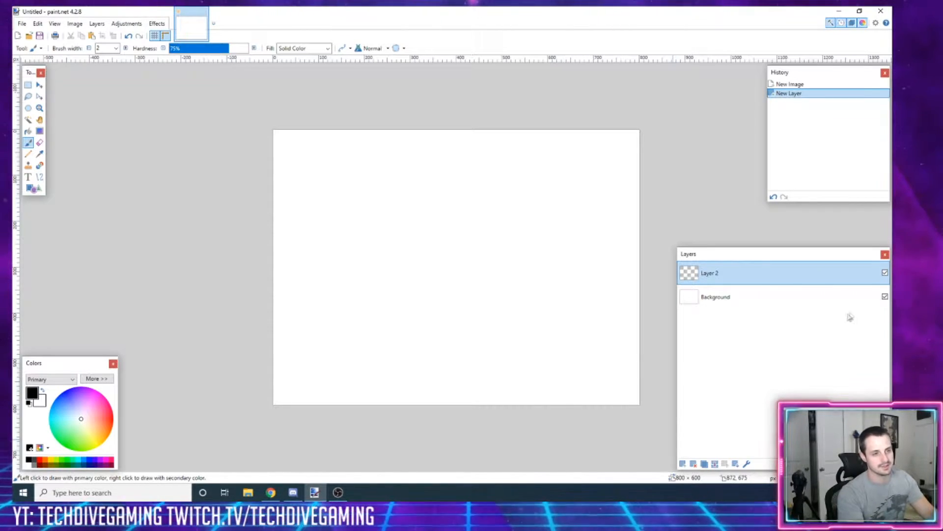
click(727, 305)
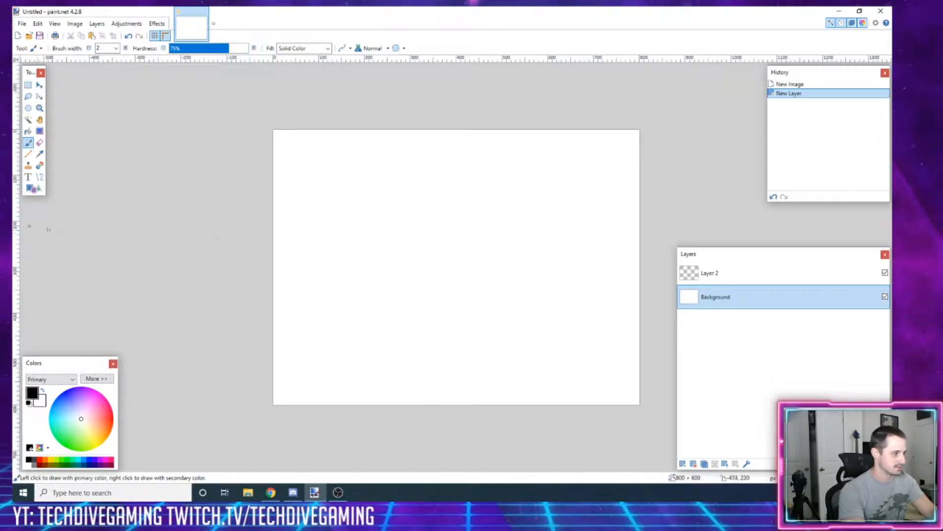
click(28, 177)
click(349, 236)
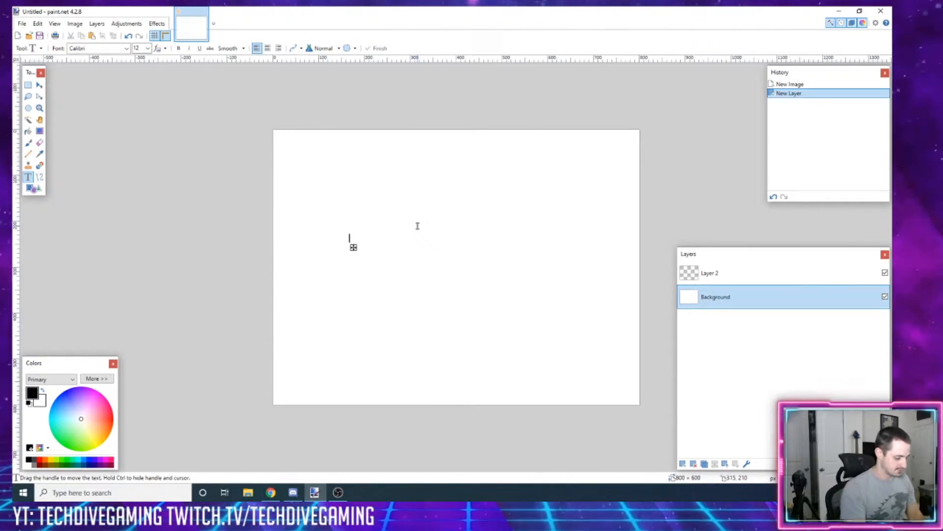
text(text)
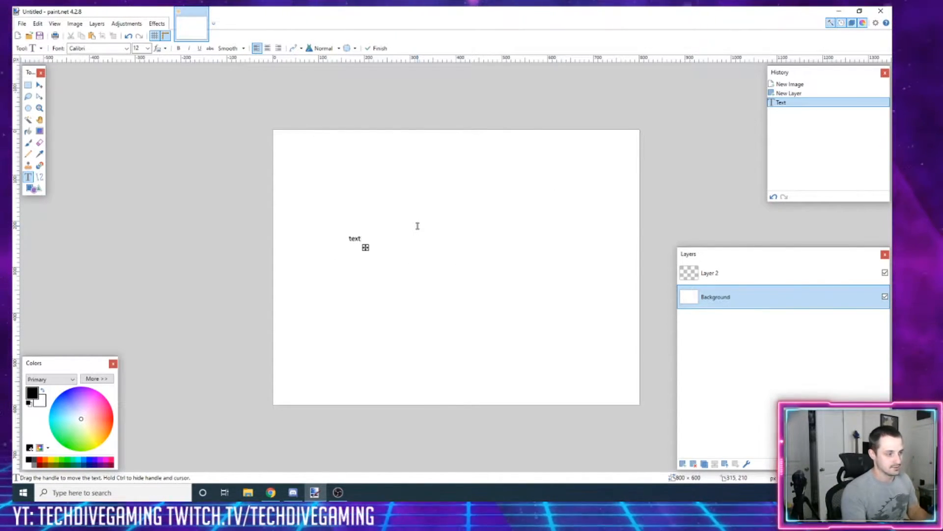
key(BackSpace)
key(BackSpace)
key(BackSpace)
key(BackSpace)
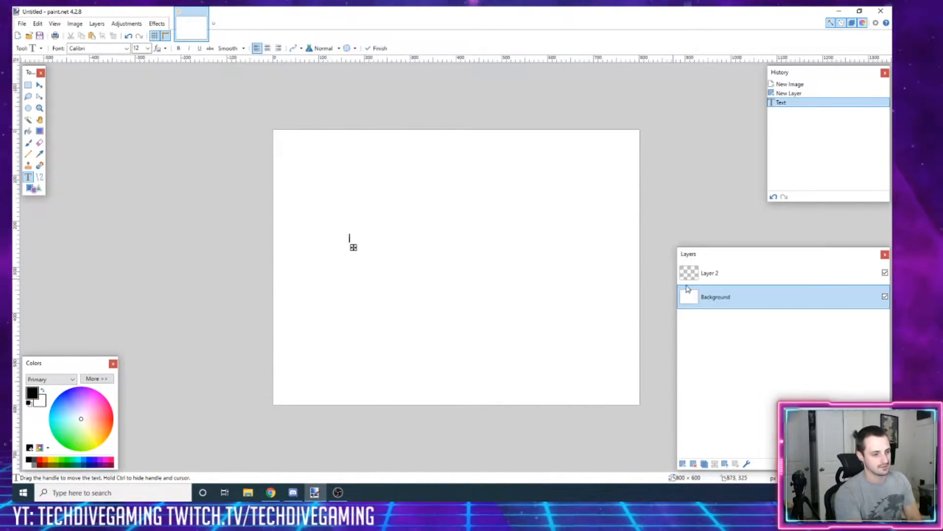
On Layer 2, set the Text tool's font to BigNoodleTitling with a size of 288.
click(722, 278)
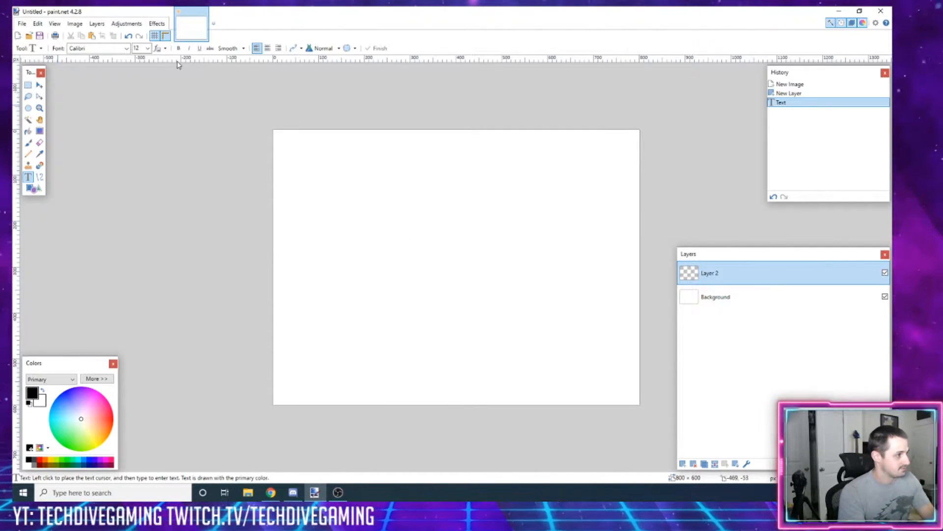
click(28, 181)
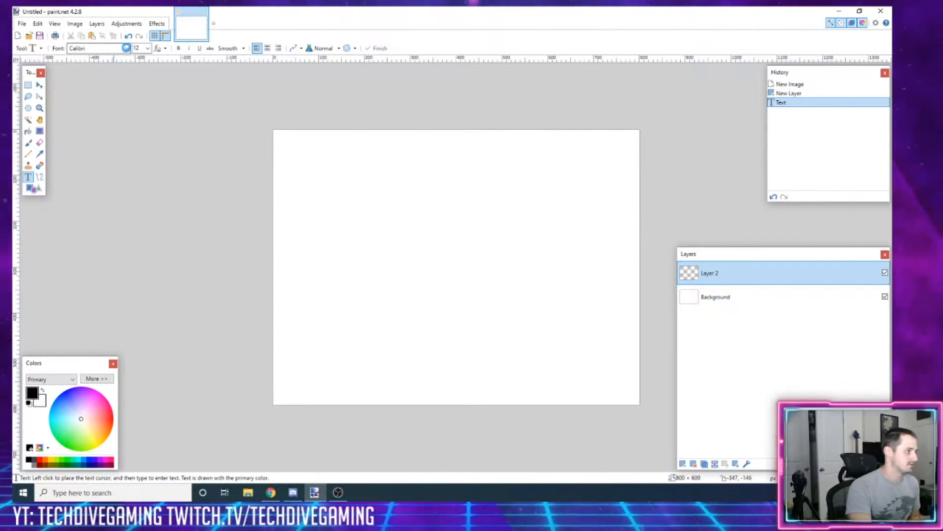
click(125, 48)
scroll(123, 118, up, 6)
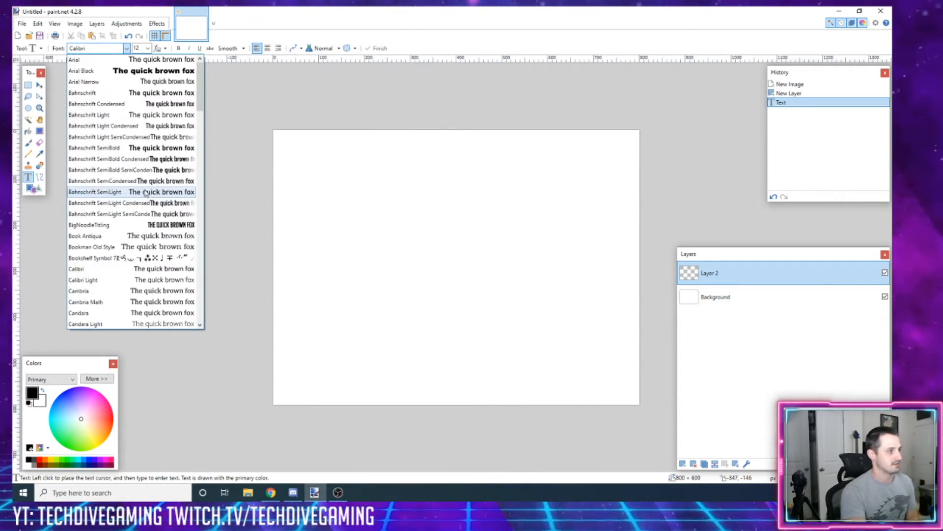
click(136, 226)
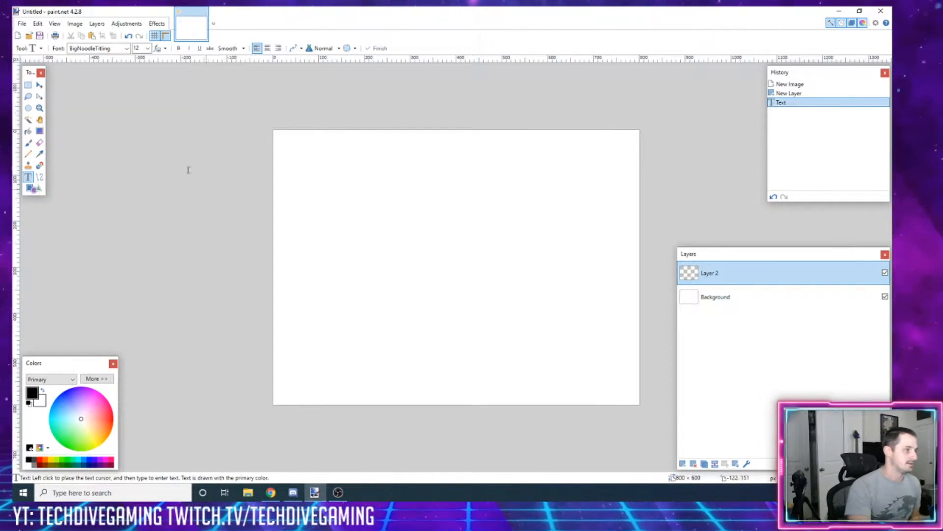
click(148, 48)
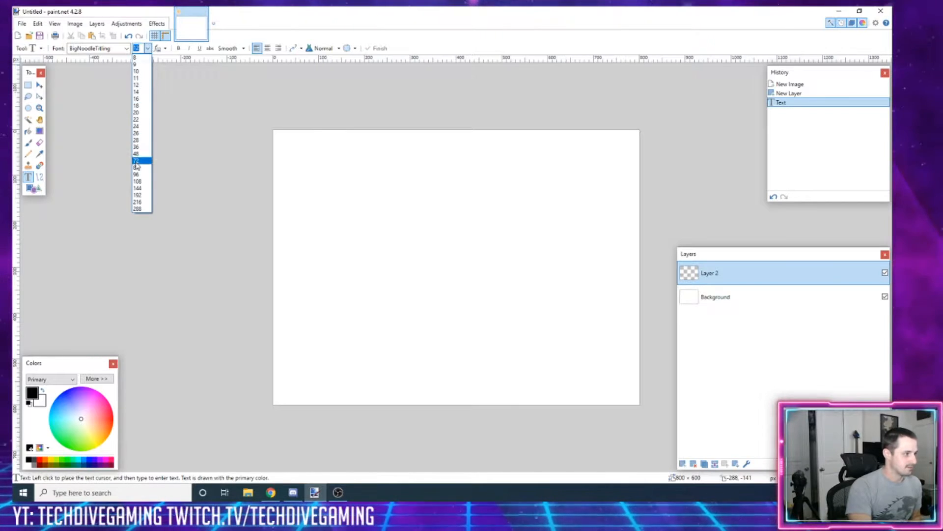
click(142, 209)
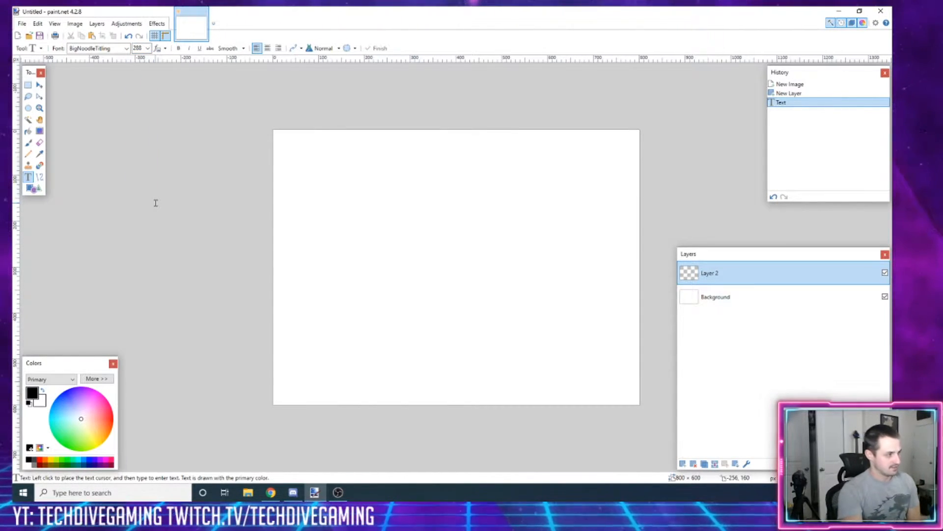
Write the word TEXT on Layer 2 and move it to about the middle of the canvas.
click(364, 251)
text(TEXT)
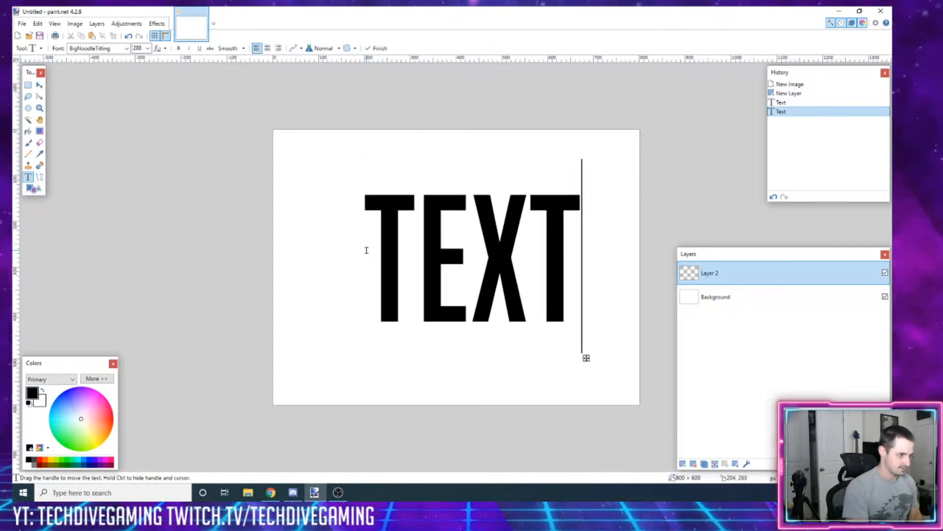
drag(489, 276, 456, 290)
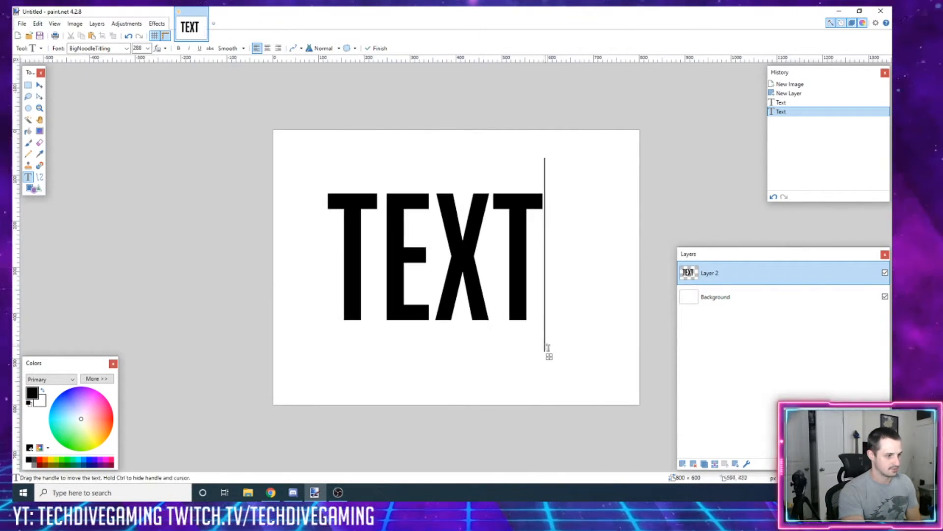
drag(549, 357, 572, 361)
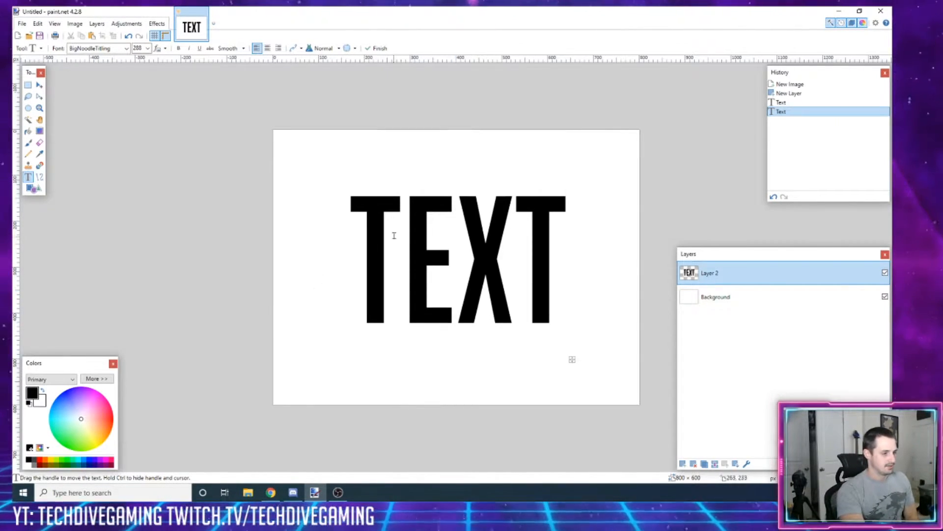
Change the text colour to white and hide the Background layer.
click(28, 465)
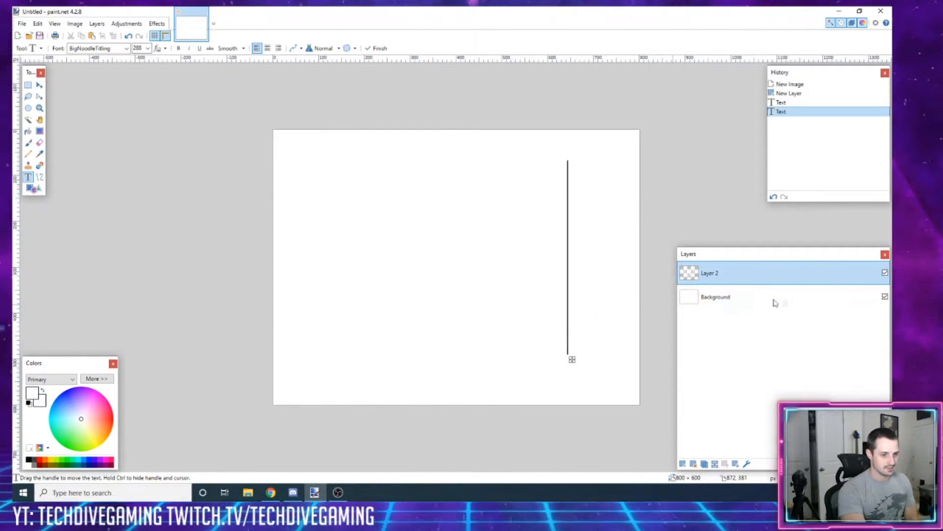
click(885, 297)
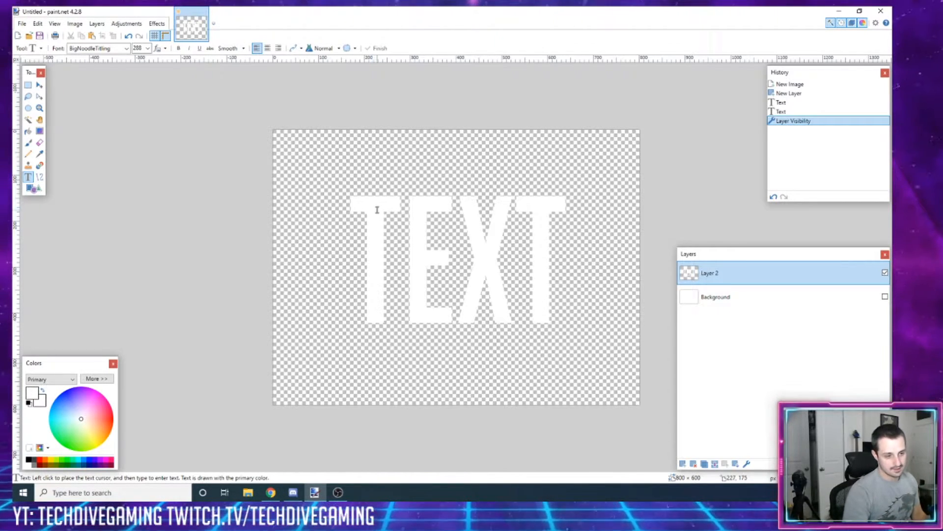
Start the Outline Object effect on the text layer with an outline width of 10 in black.
click(157, 24)
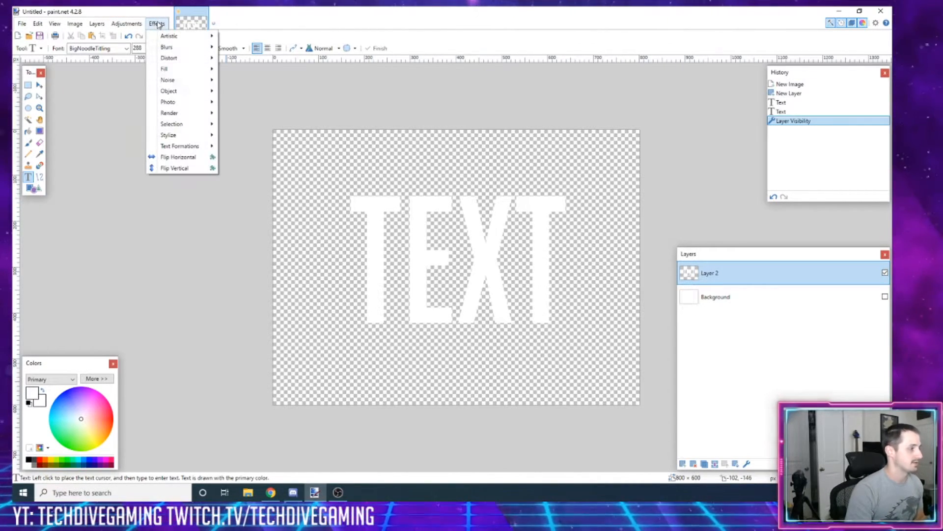
mouse_move(184, 92)
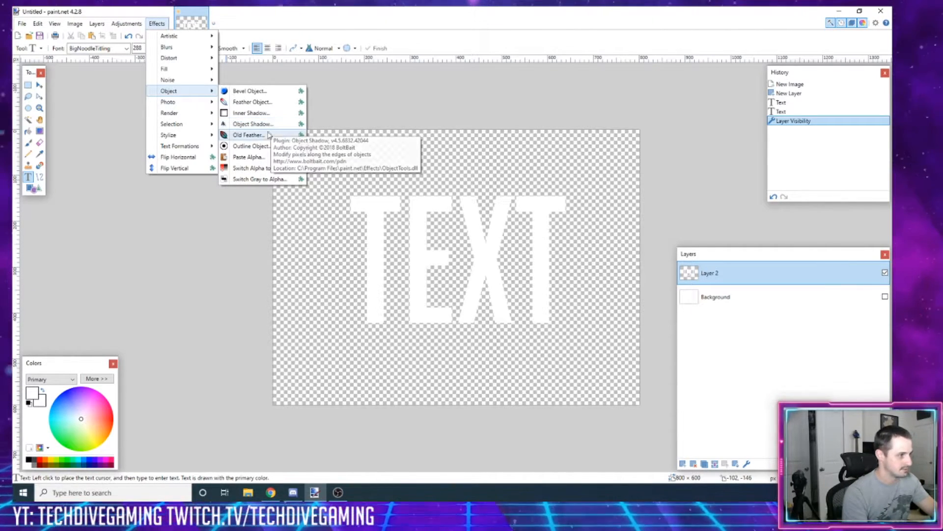
click(263, 146)
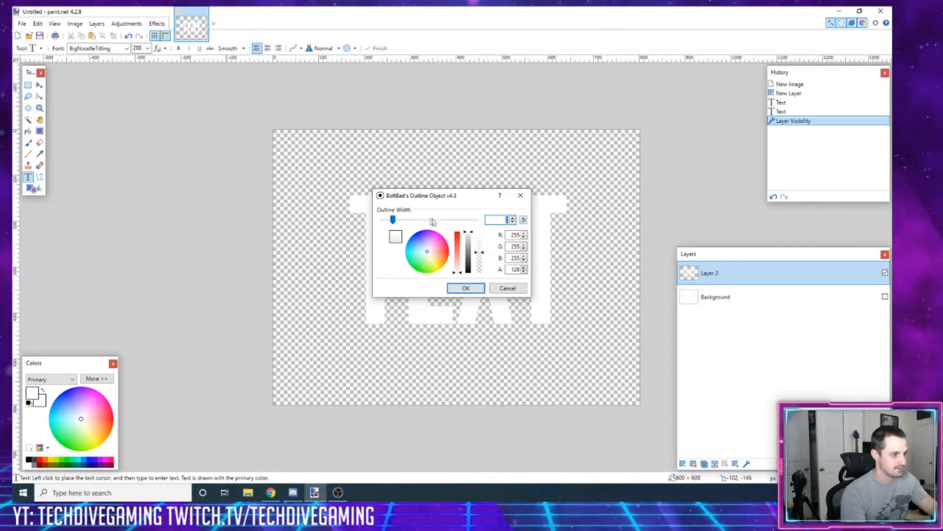
drag(426, 196, 474, 186)
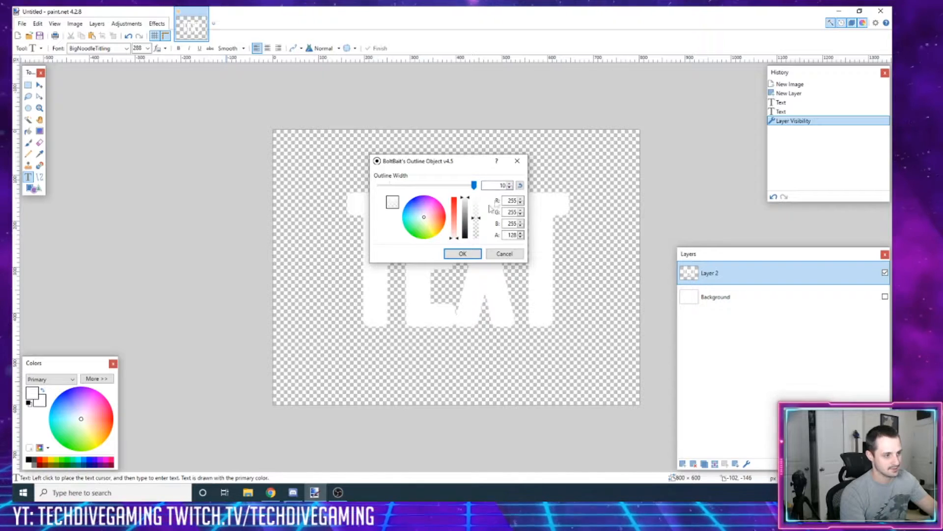
click(452, 234)
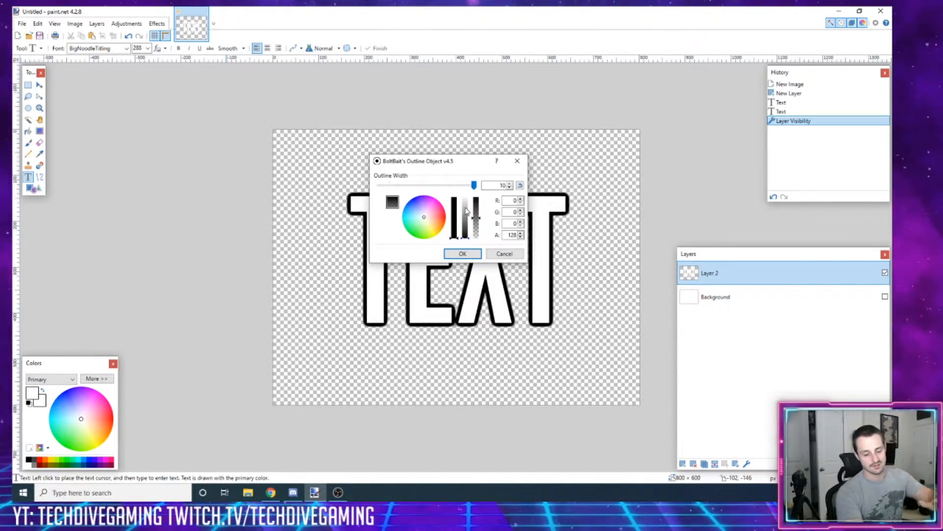
Try weaker and full outline opacity, then set the outline's alpha to 140 and apply the effect.
drag(469, 161, 271, 181)
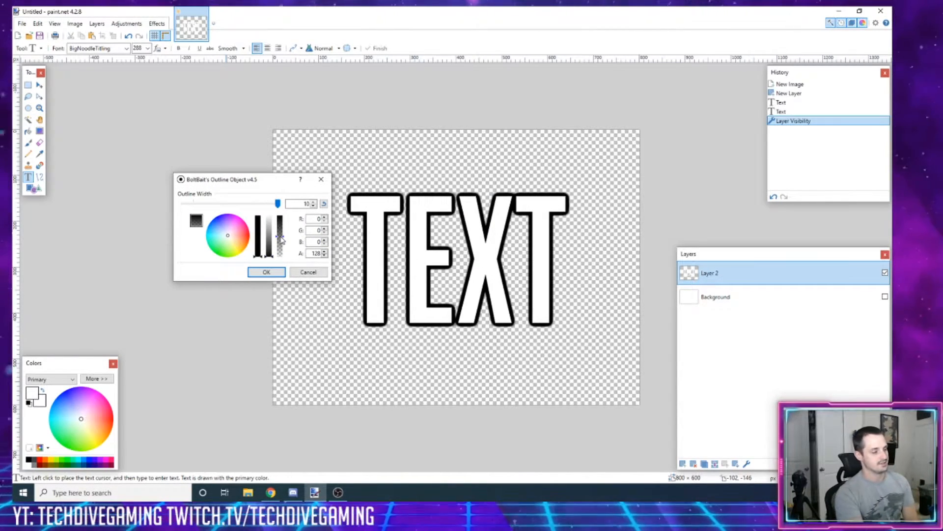
drag(282, 239, 281, 255)
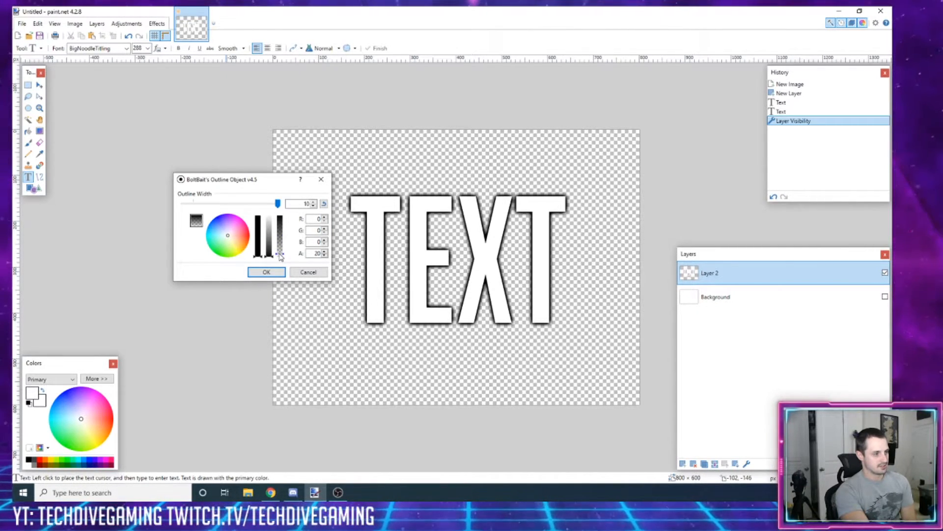
drag(280, 255, 281, 216)
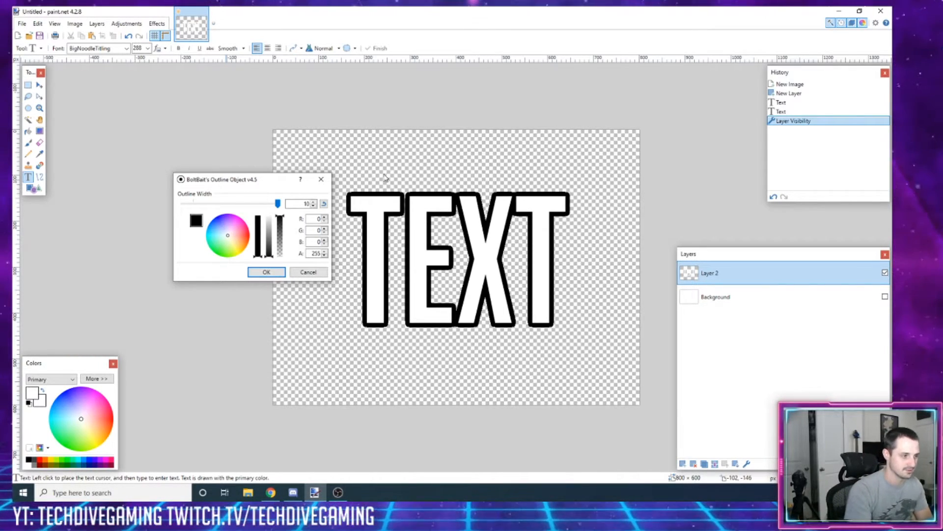
click(280, 235)
drag(280, 236, 282, 238)
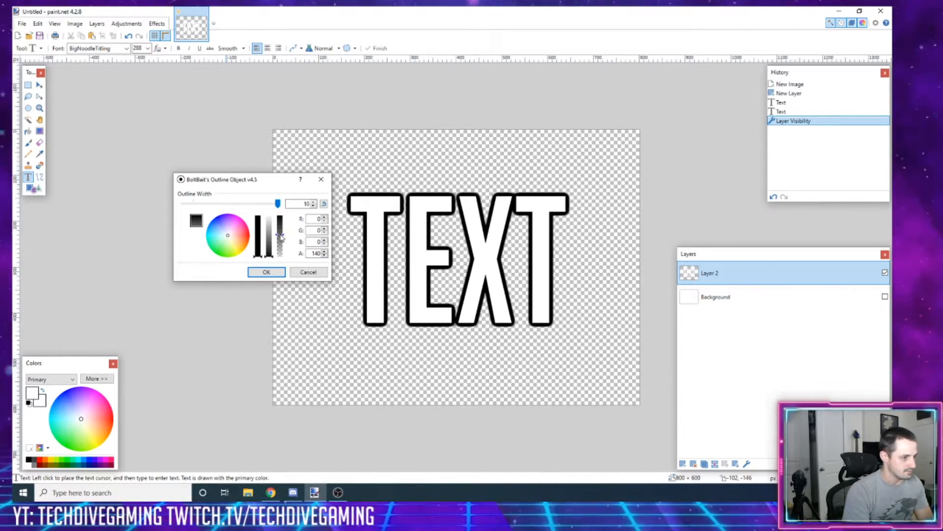
click(266, 271)
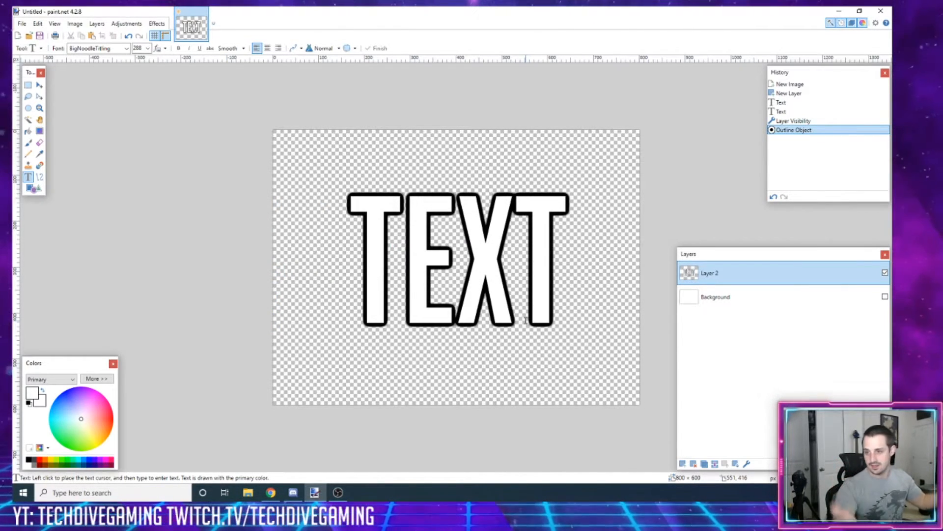
click(157, 23)
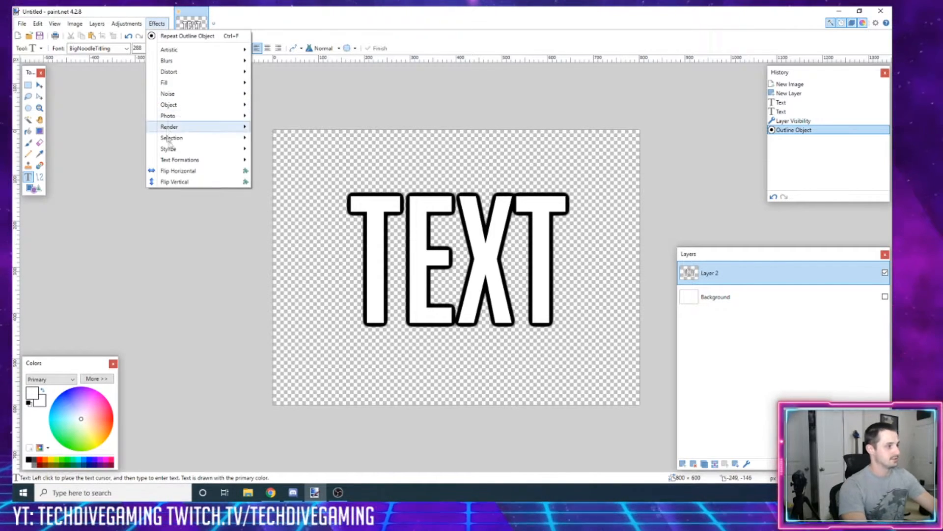
mouse_move(180, 106)
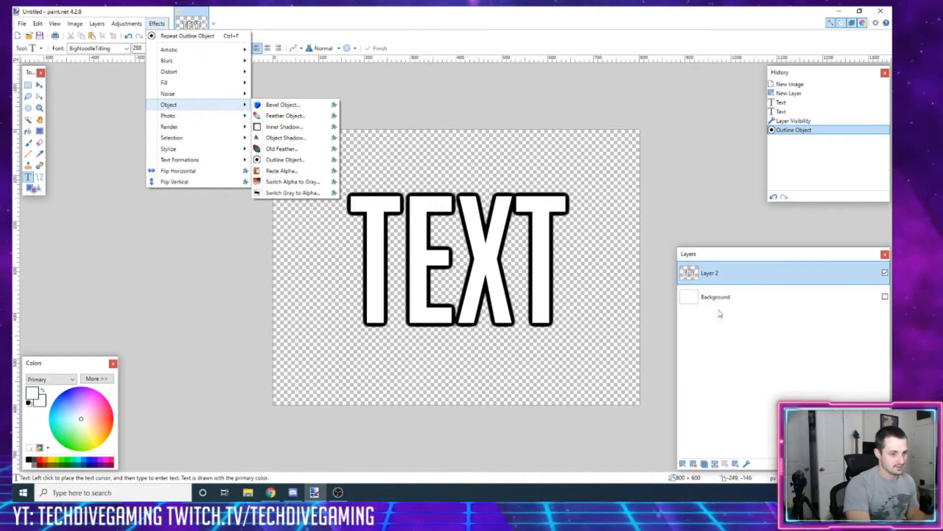
click(665, 147)
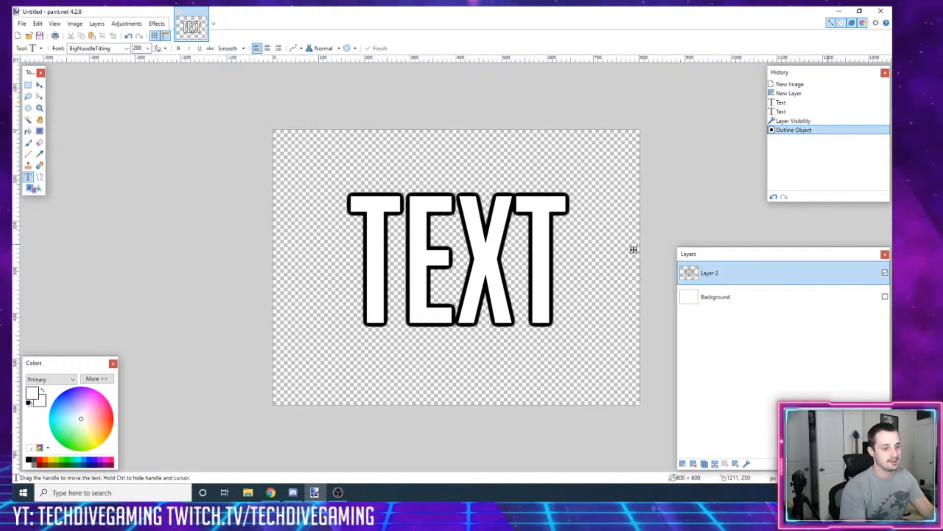
Duplicate the outlined text layer and make the lower copy the active layer.
click(704, 464)
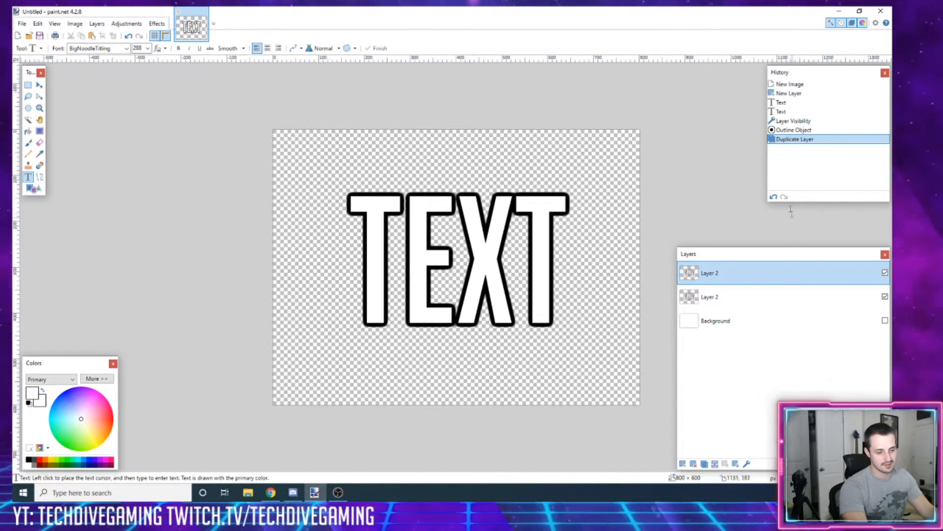
click(719, 297)
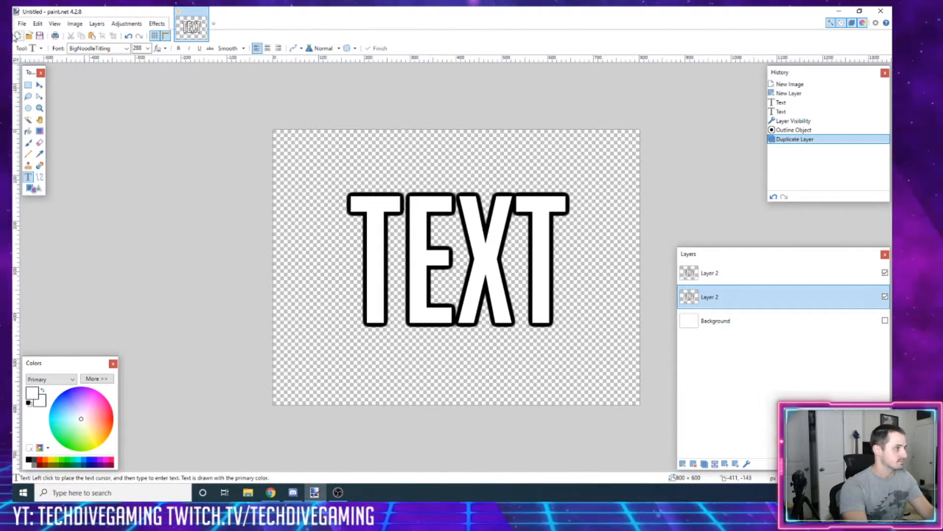
Start Object Shadow on the lower text layer, keeping only the shadow, with a radius of 27 and a strength of 0.97.
click(155, 24)
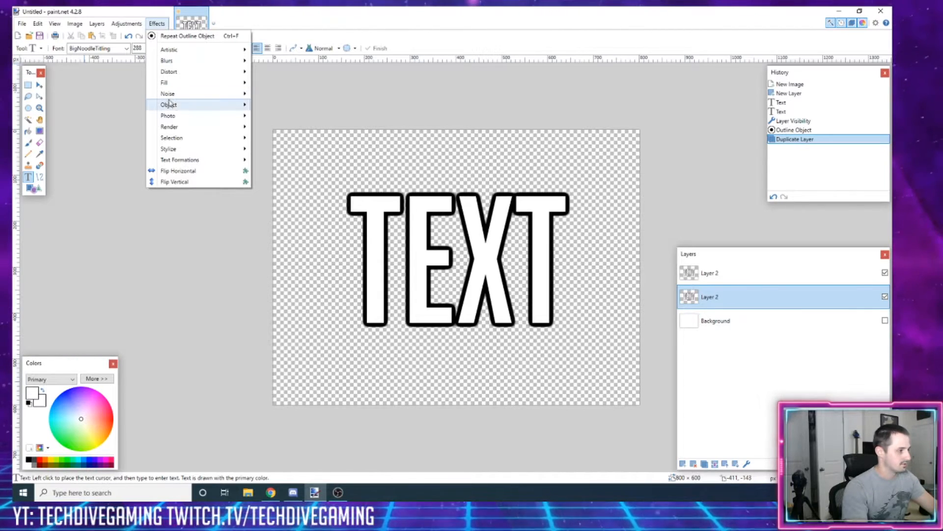
mouse_move(203, 106)
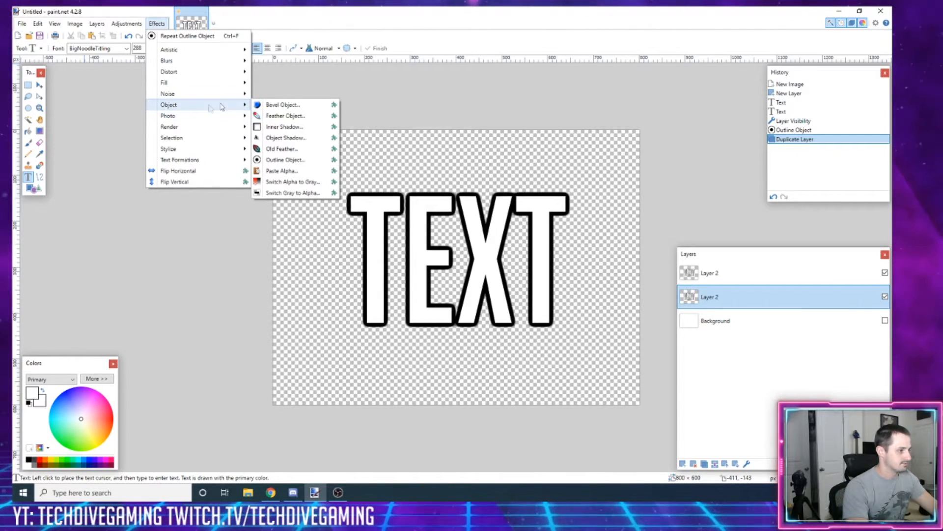
click(293, 138)
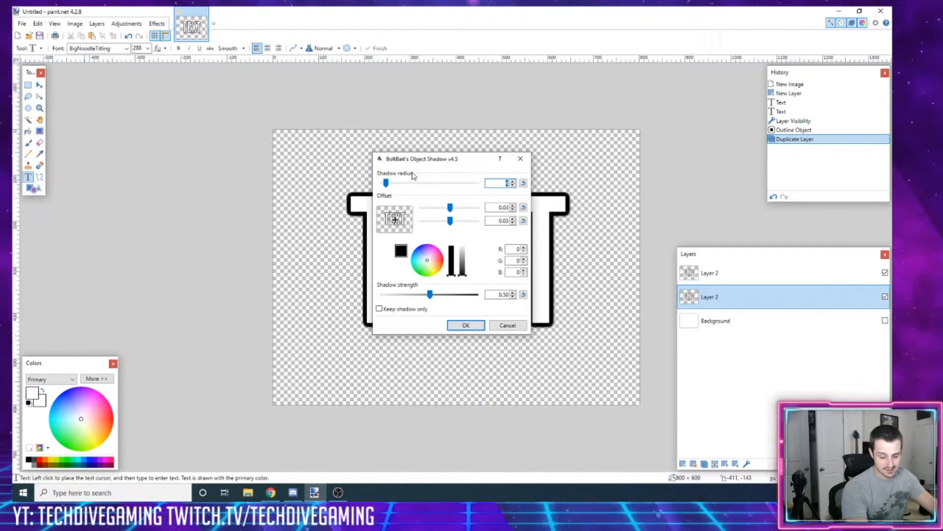
click(381, 309)
drag(470, 164, 212, 170)
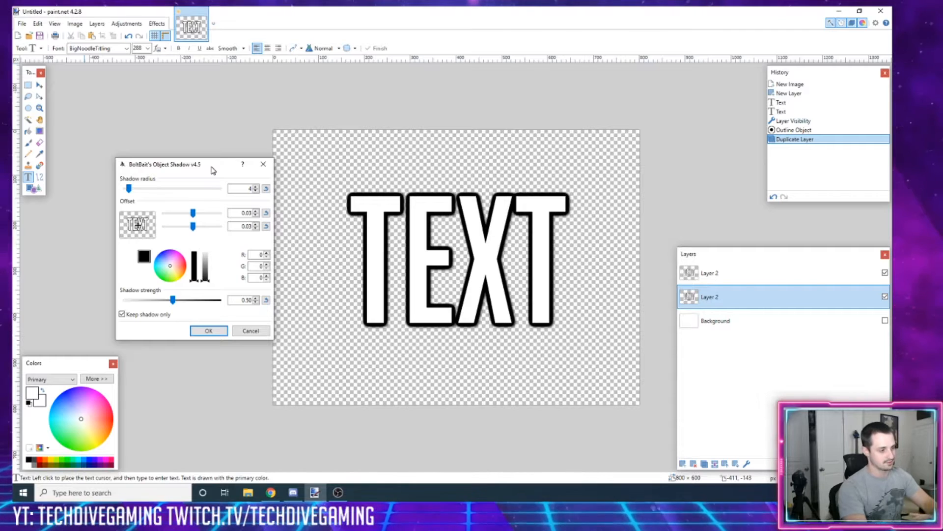
drag(129, 189, 151, 189)
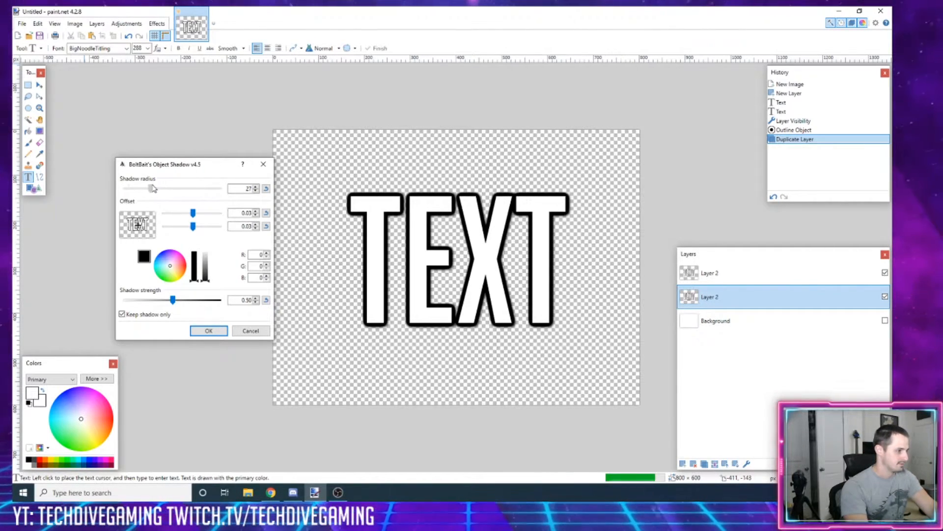
drag(173, 300, 220, 305)
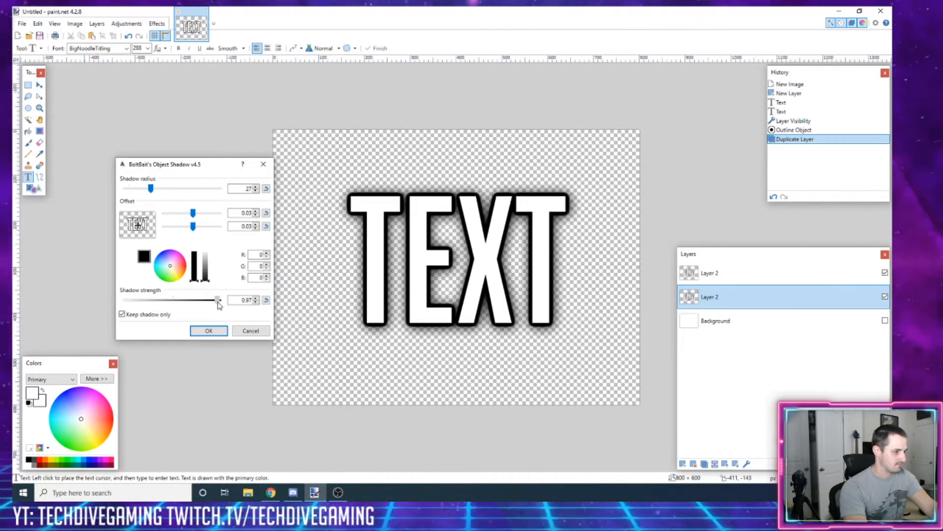
Offset the shadow by 0.01 horizontally and 0.37 vertically, reduce its radius to 16 and apply the effect.
click(139, 226)
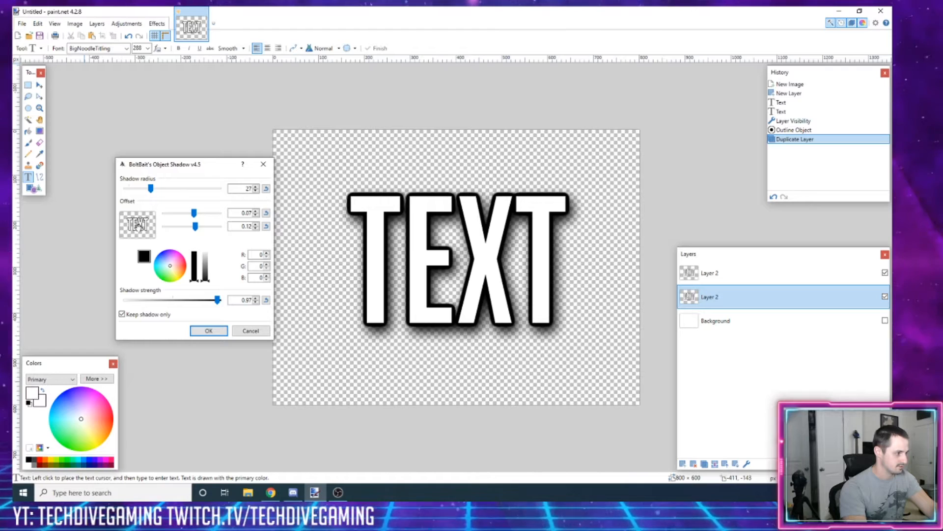
click(139, 232)
click(139, 227)
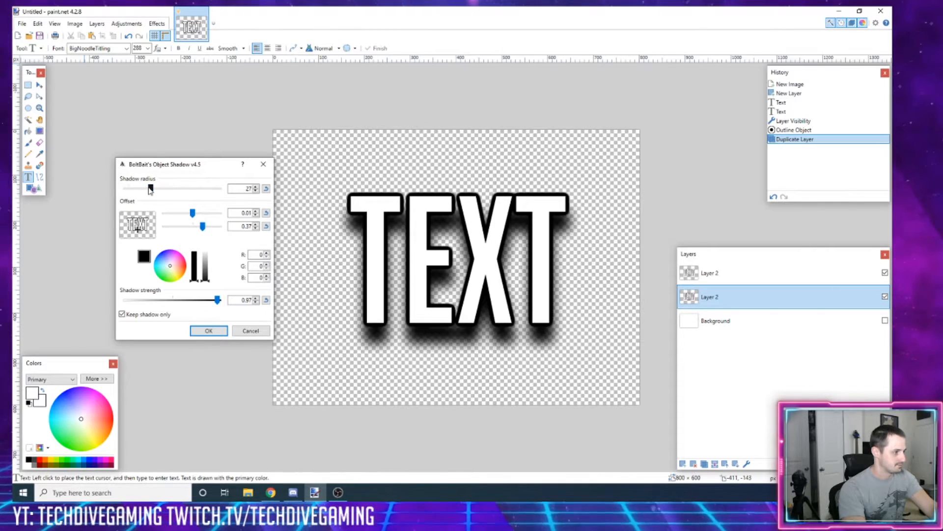
drag(150, 190, 139, 193)
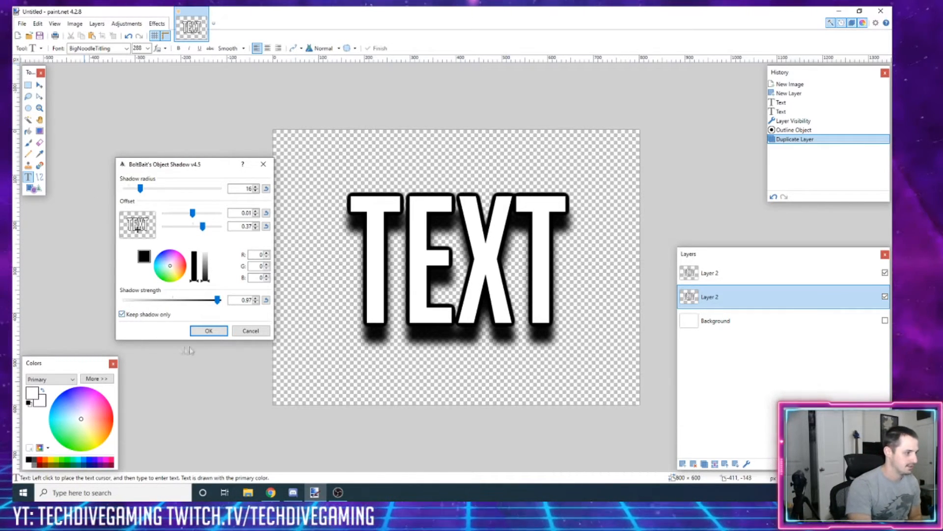
click(204, 331)
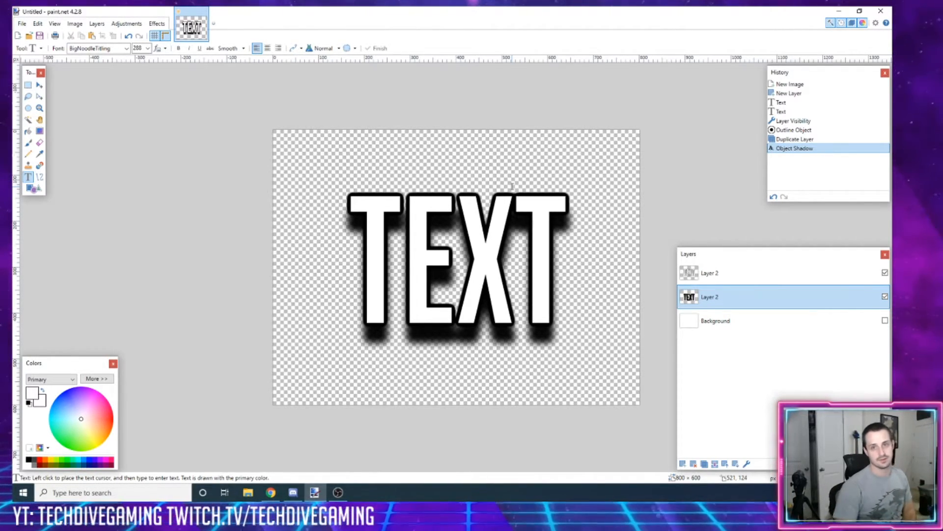
click(97, 24)
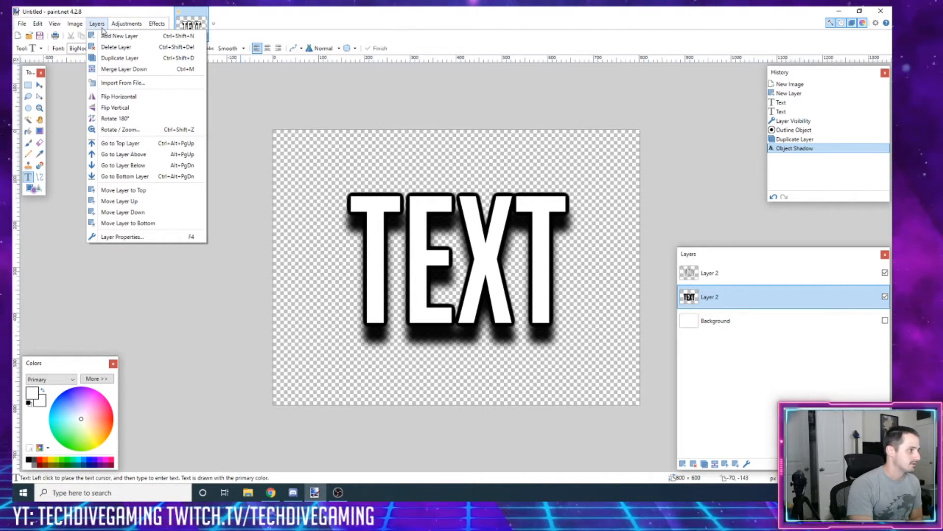
click(123, 131)
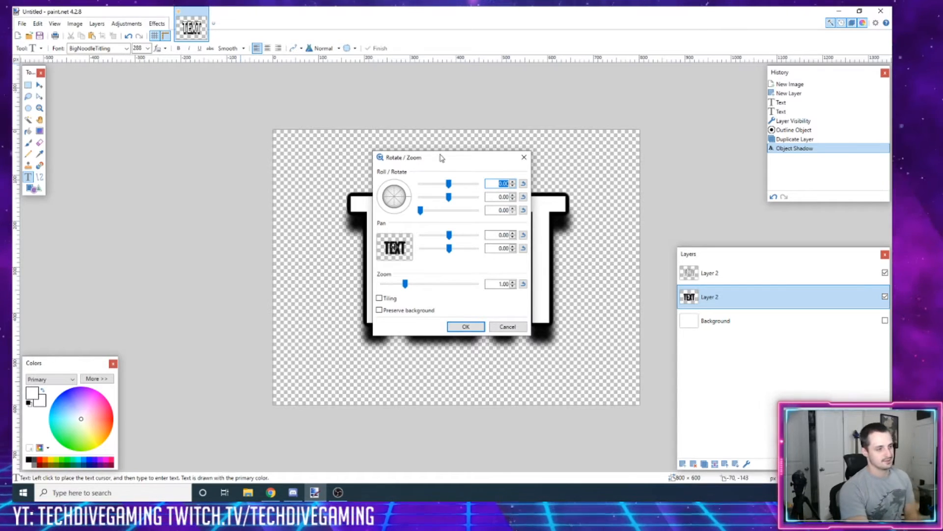
drag(442, 156, 205, 162)
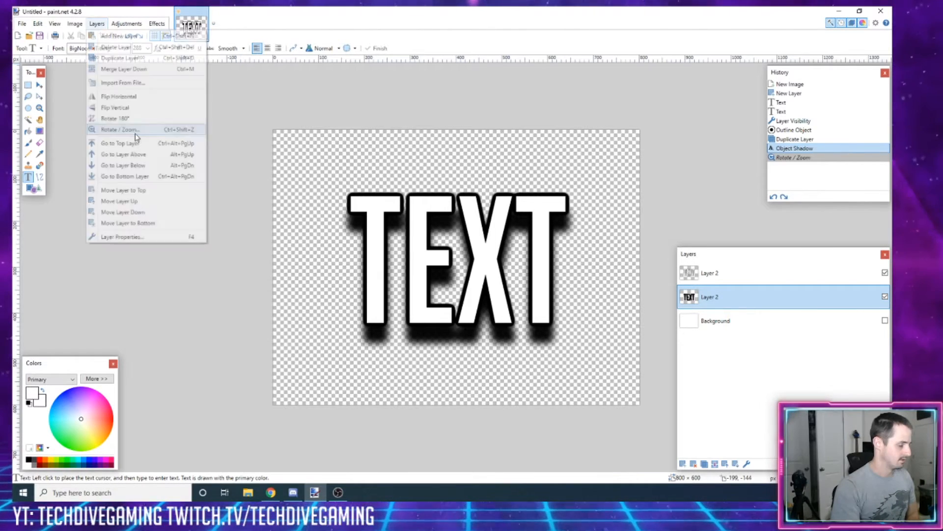
Tilt the shadow layer with Rotate / Zoom at roll values -90 and 65.85, pan it vertically 0.08 and adjust its zoom.
click(123, 131)
drag(466, 157, 196, 152)
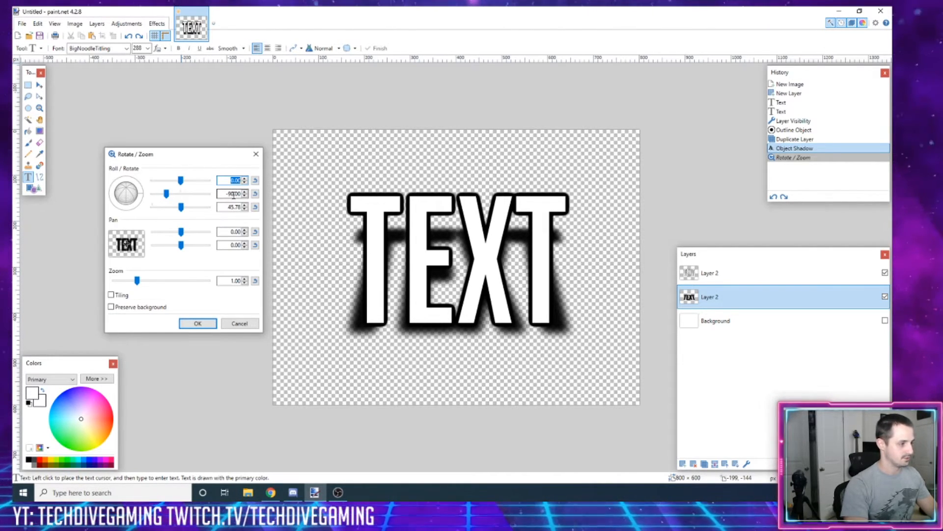
drag(182, 213, 195, 216)
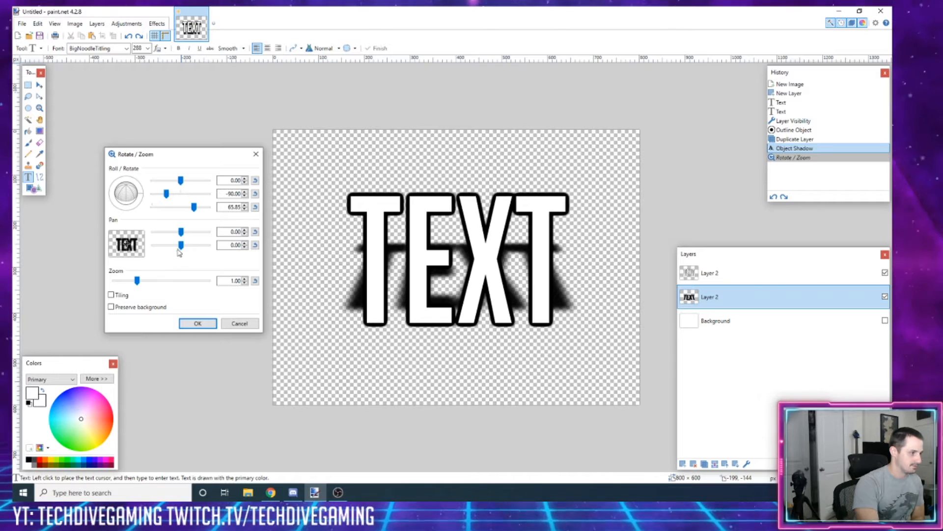
drag(181, 246, 180, 249)
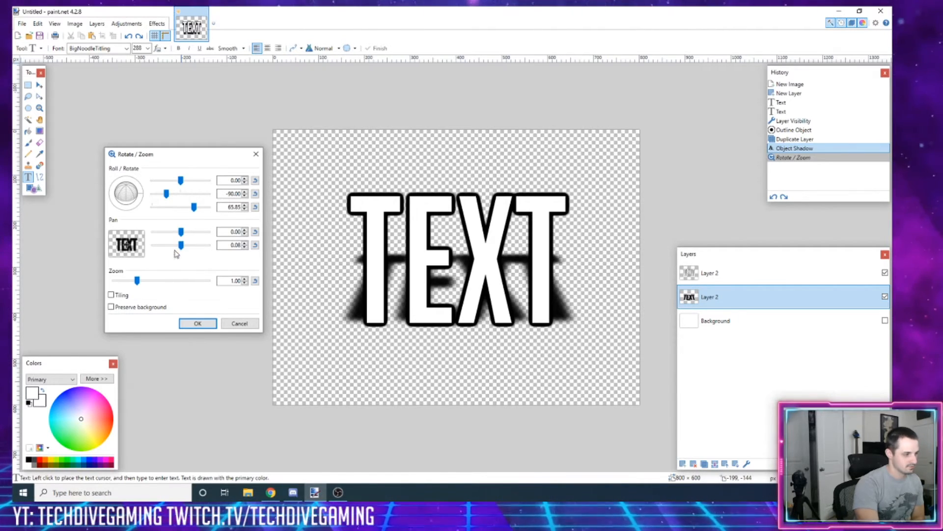
drag(136, 281, 136, 274)
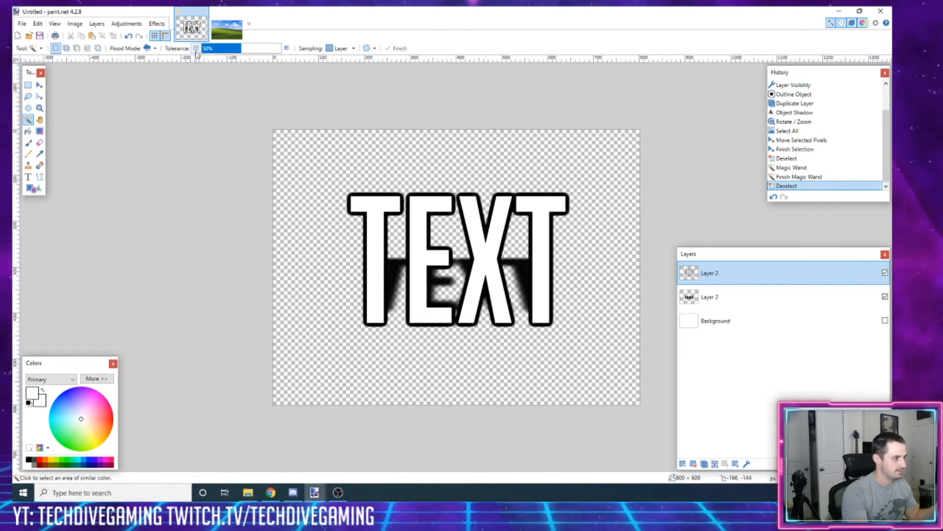
Switch to the landscape image 399872.jpg, select the whole picture with Rectangle Select and copy it.
click(225, 30)
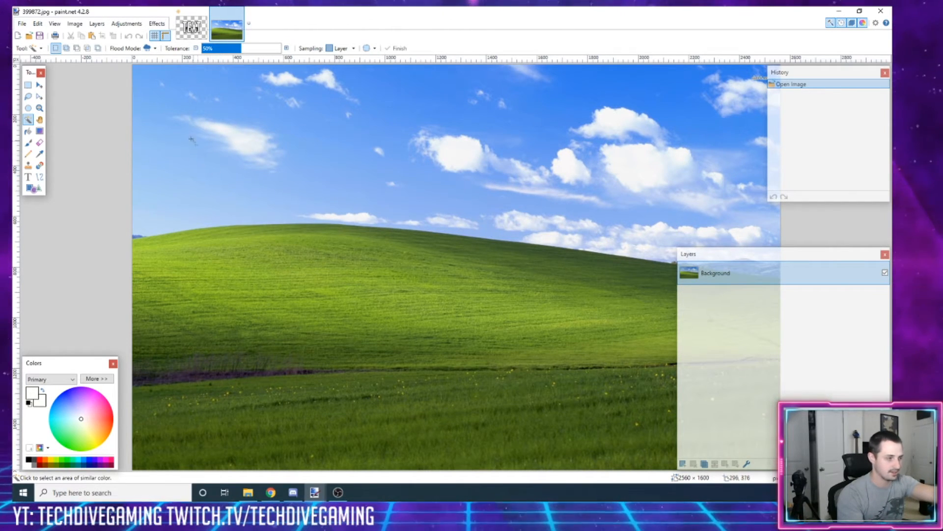
click(28, 85)
drag(123, 65, 892, 501)
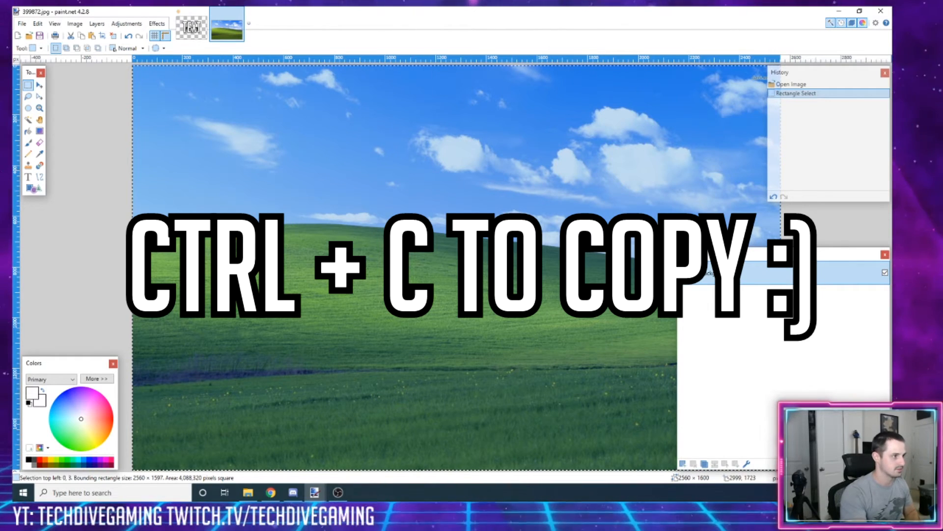
Return to the text image and select the white interiors of all the letters with the Magic Wand at 50% tolerance.
click(192, 29)
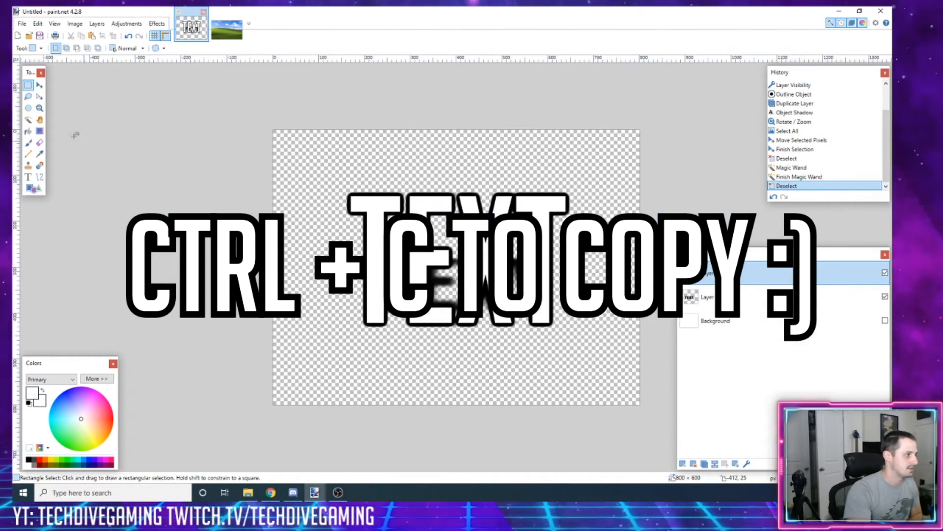
click(28, 120)
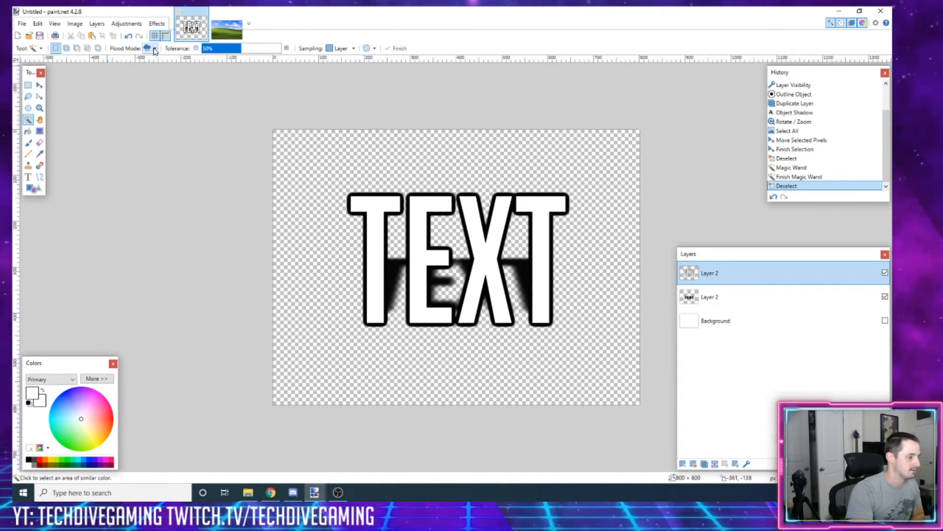
click(388, 204)
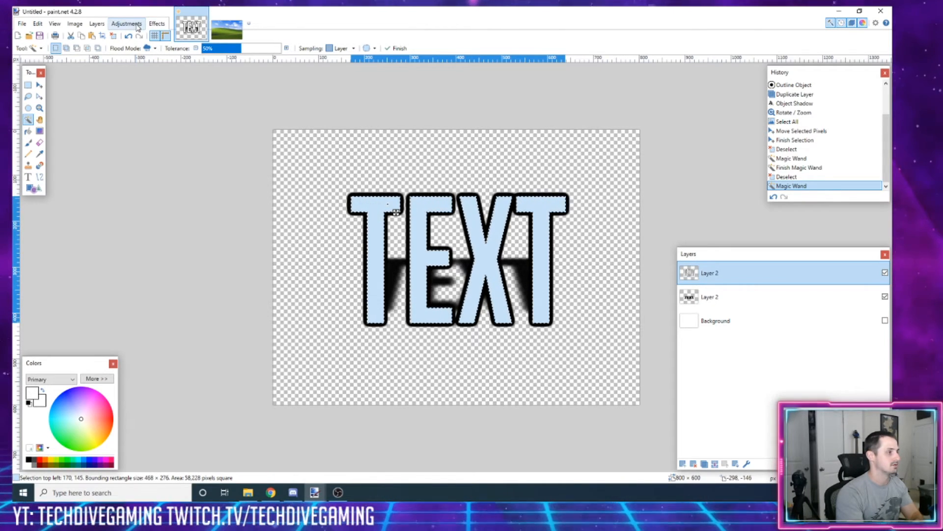
Fill the selected letters from the clipboard with placement -0.558, -1.130 and zoom 2.557, apply the fill and deselect.
click(156, 24)
mouse_move(181, 92)
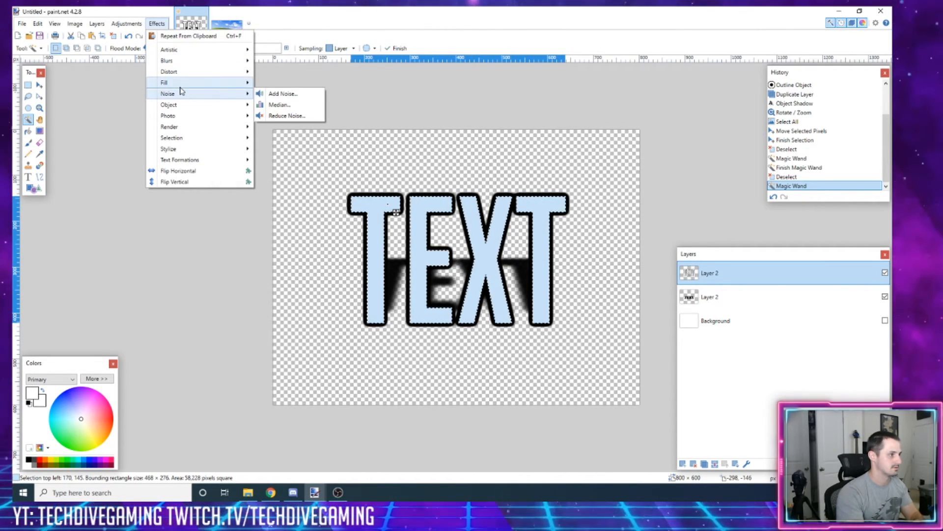
click(278, 86)
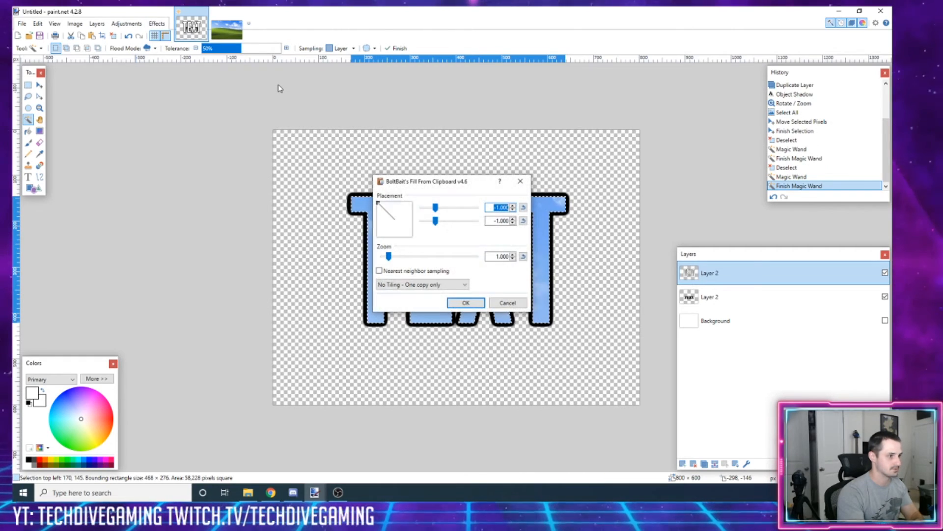
mouse_move(604, 156)
mouse_down()
mouse_move(611, 166)
mouse_move(610, 149)
mouse_up()
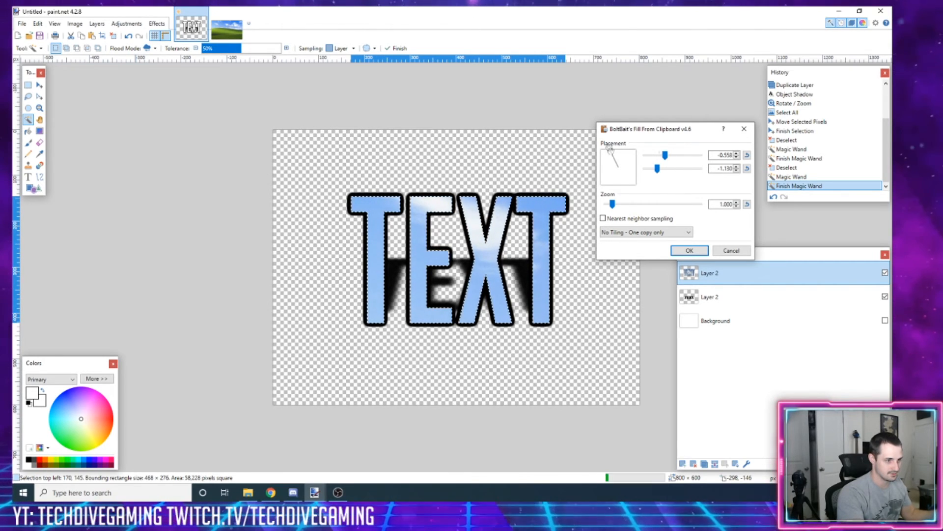
drag(612, 204, 624, 205)
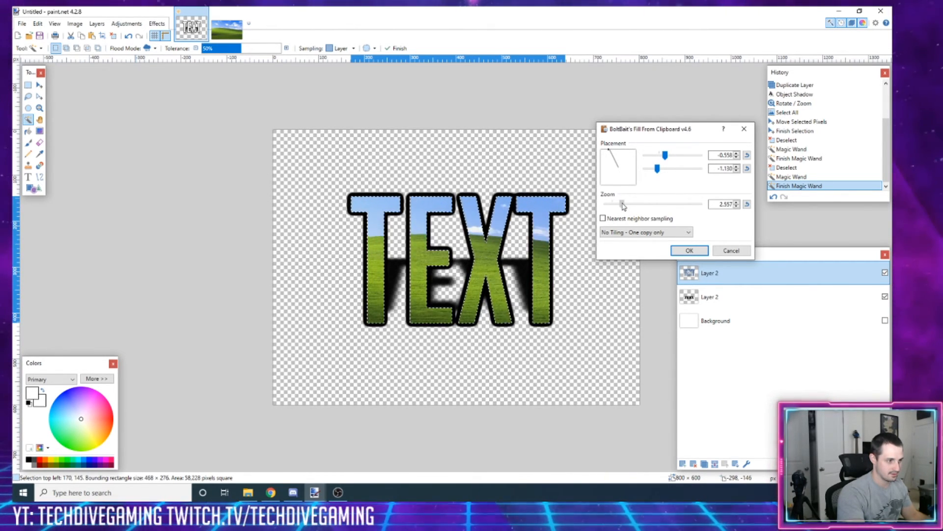
click(688, 251)
key(ctrl+d)
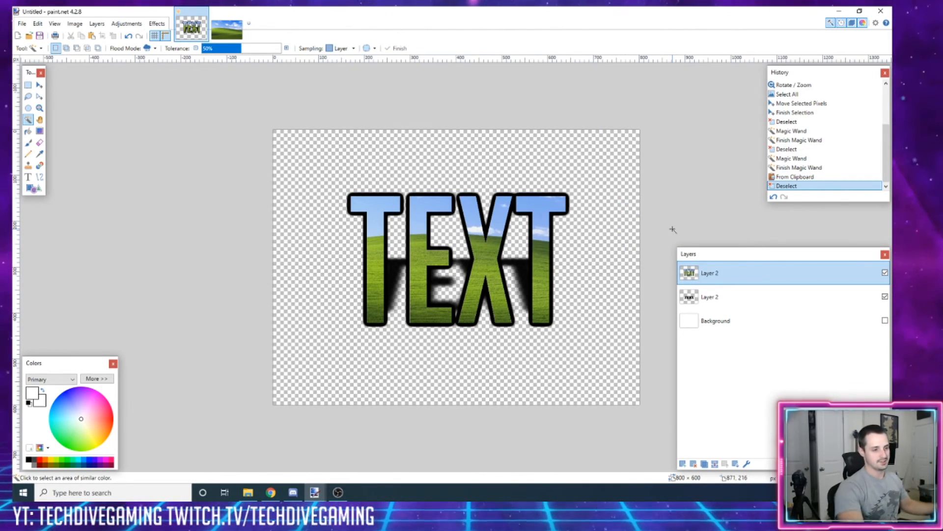